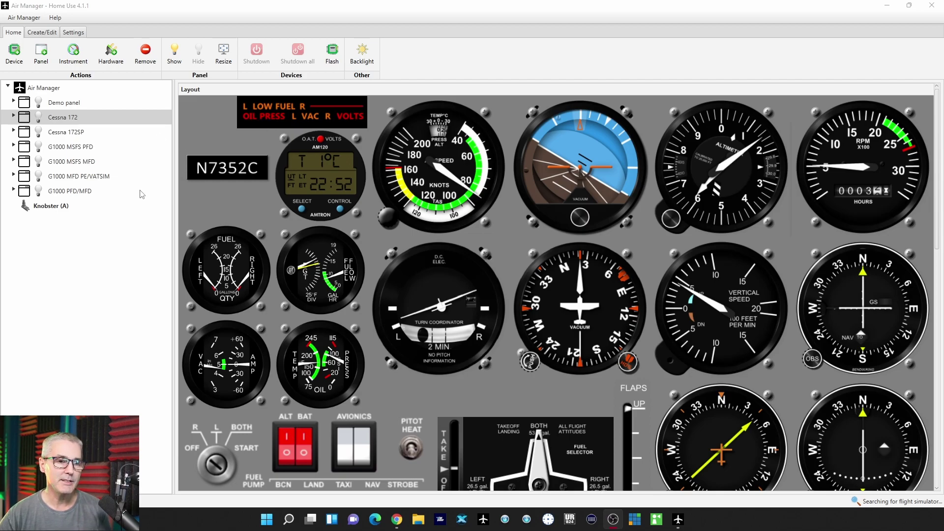
Step: Add a Blank panel layout, creating the empty Default panel
left_click(41, 55)
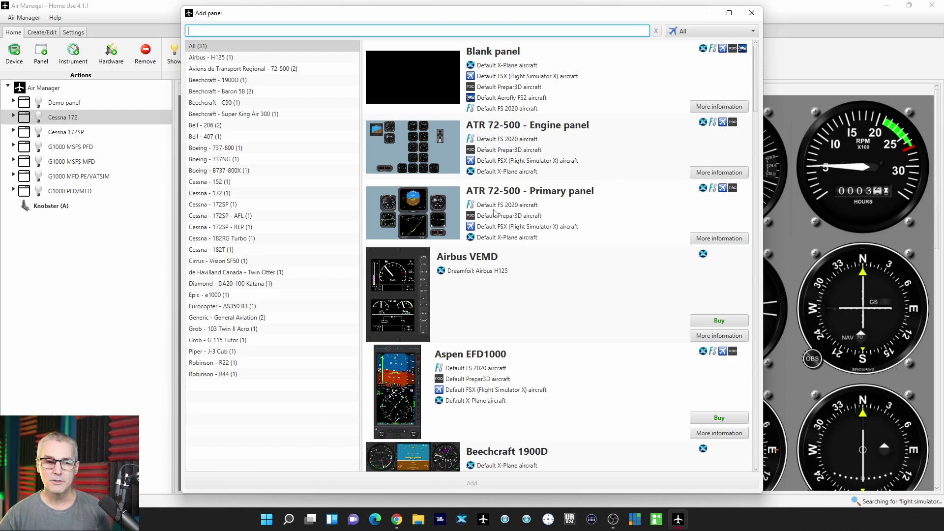
scroll(494, 212, "down", 10)
scroll(496, 220, "down", 8)
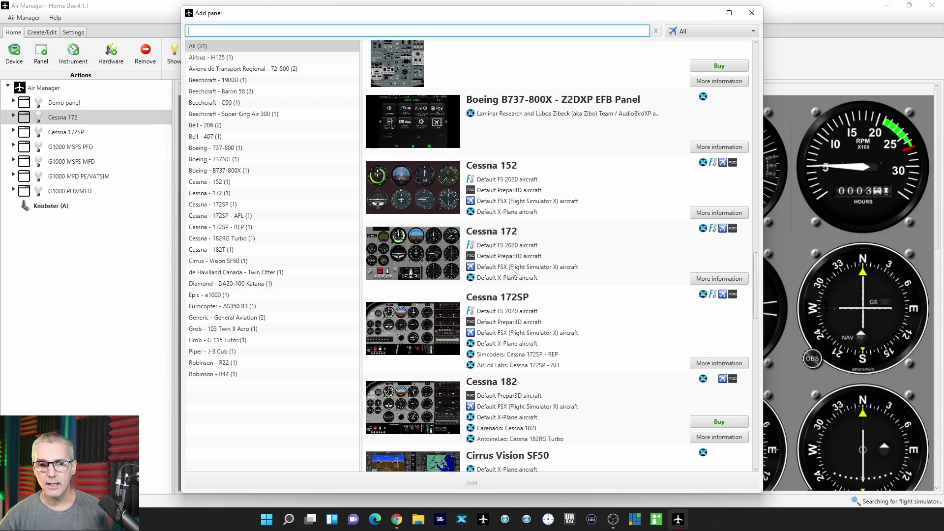
scroll(512, 271, "up", 15)
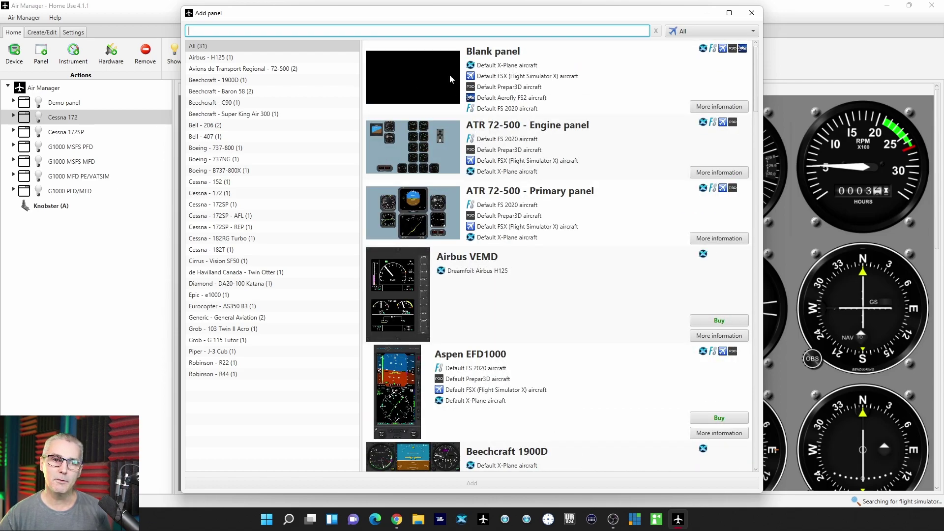
left_click(432, 78)
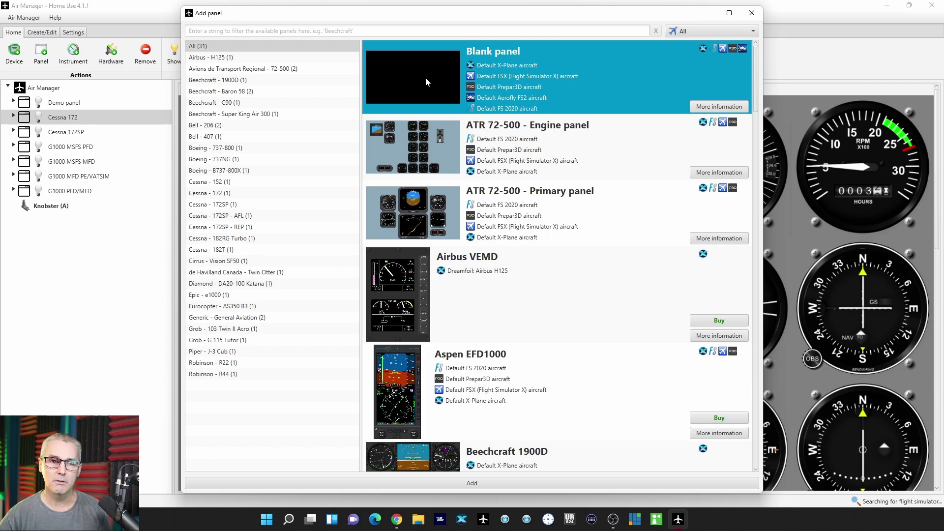
double_click(426, 78)
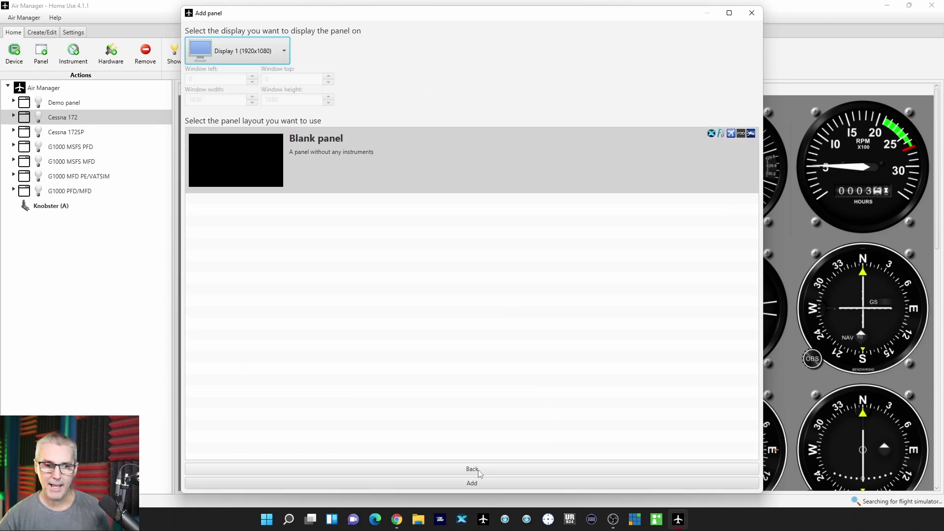
left_click(483, 484)
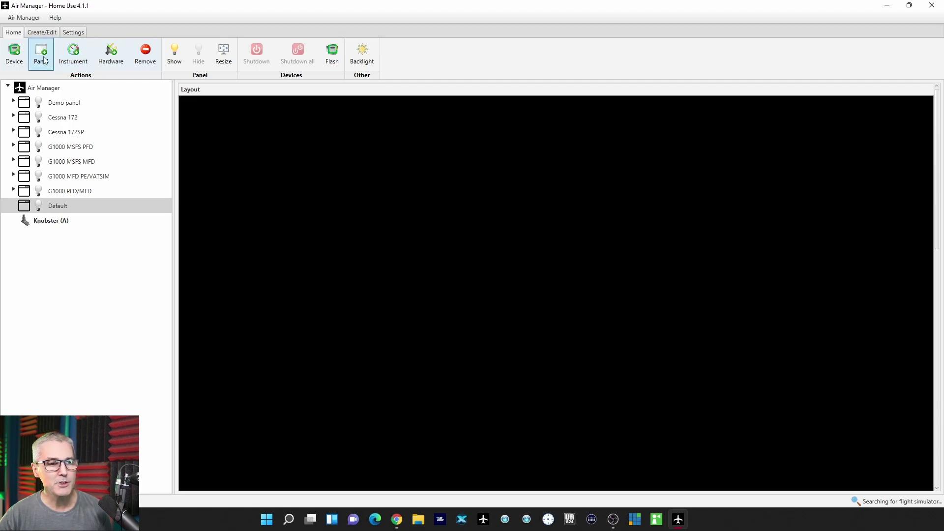
Step: Open the instrument catalogue, clear the 'garm' search and leave the simulator filter unchanged
left_click(74, 57)
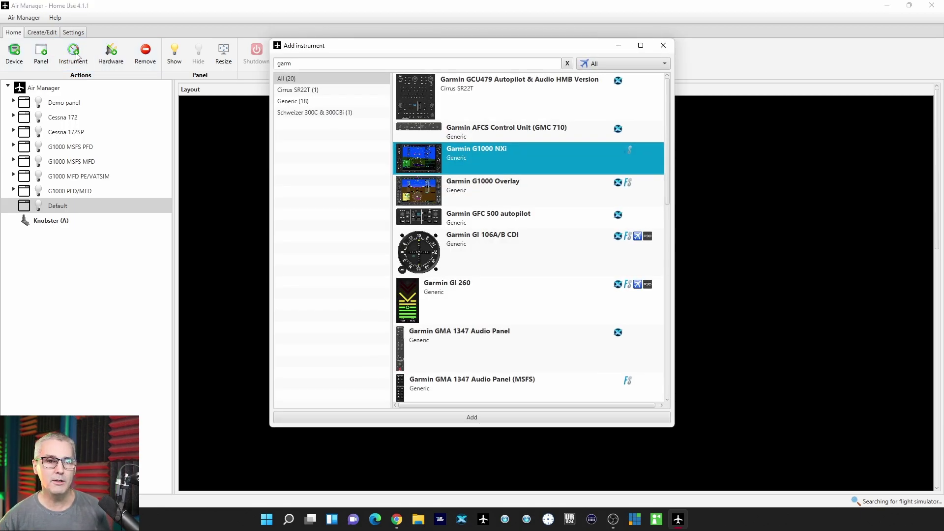
left_click(301, 64)
double_click(301, 64)
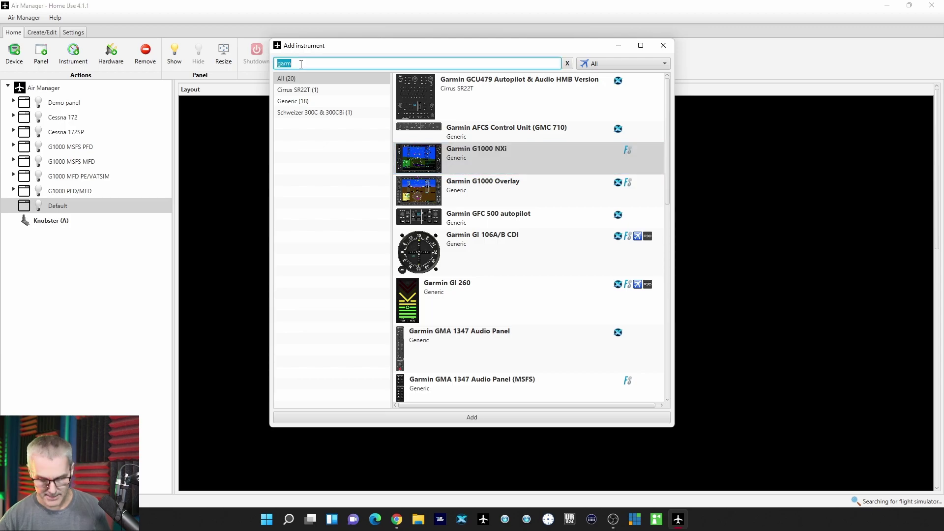
key("BackSpace")
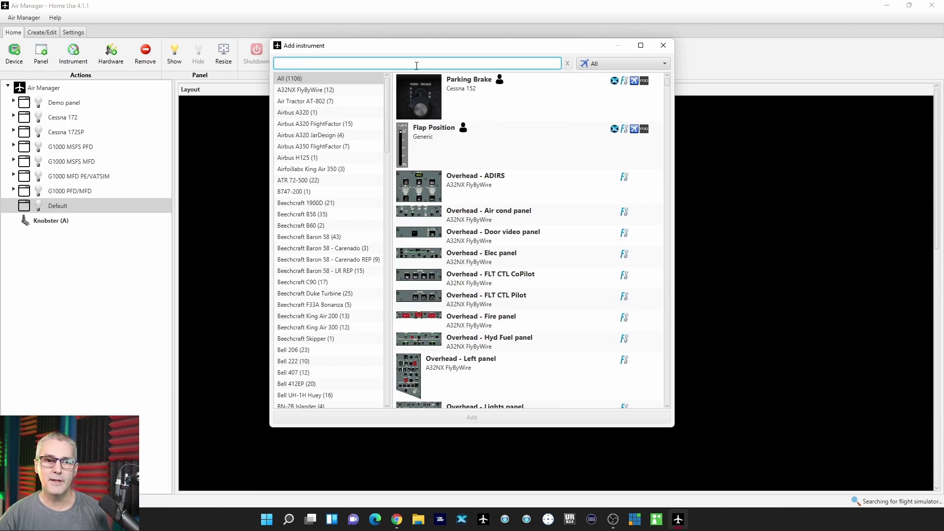
left_click(666, 63)
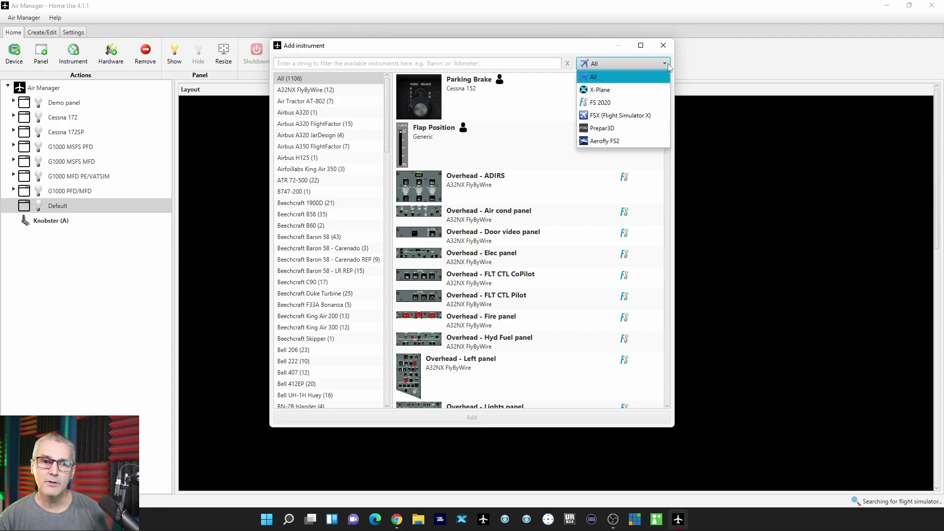
left_click(587, 53)
left_click(620, 63)
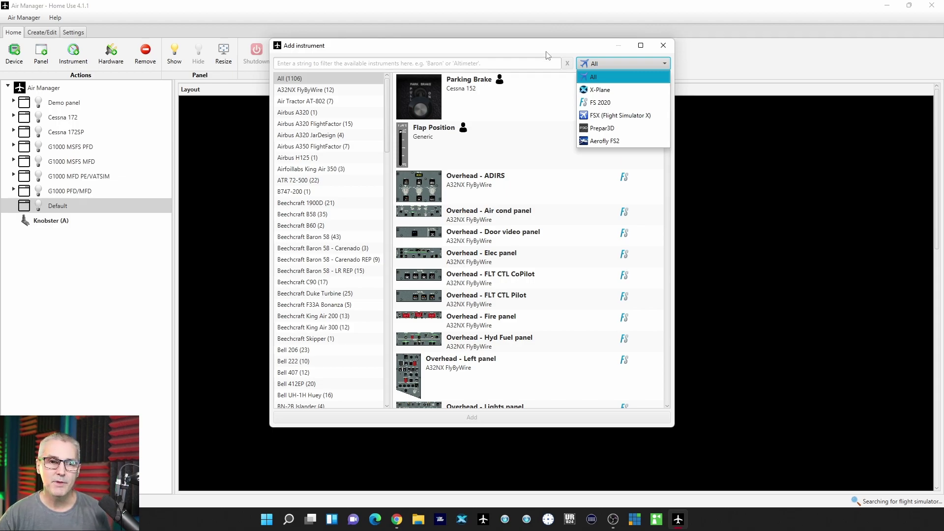
left_click(312, 64)
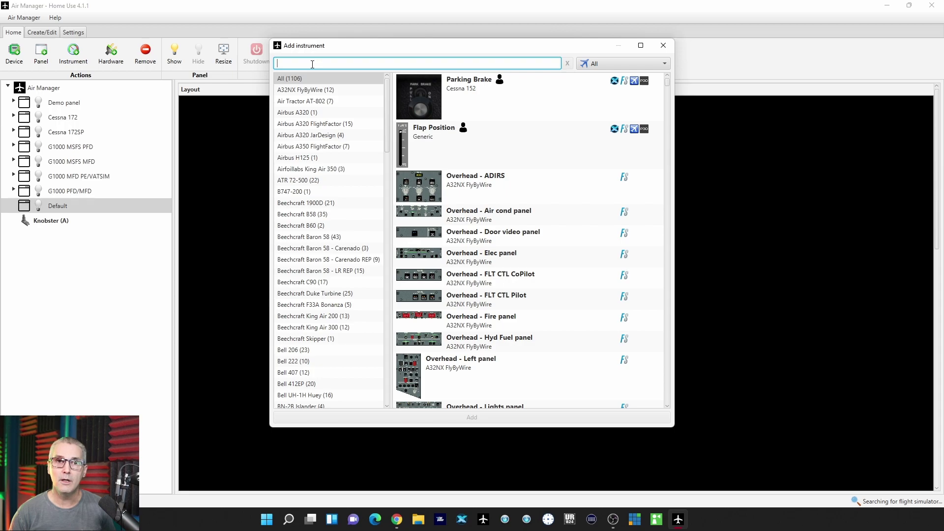
Step: Search for 'garm' and filter to Cirrus SR22T, leaving only the Garmin GCU479
type("gar")
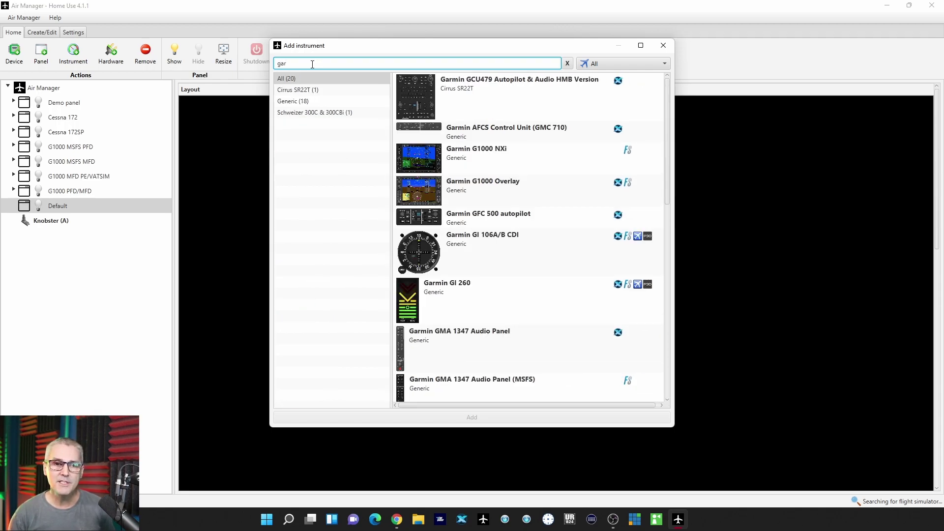
type("m")
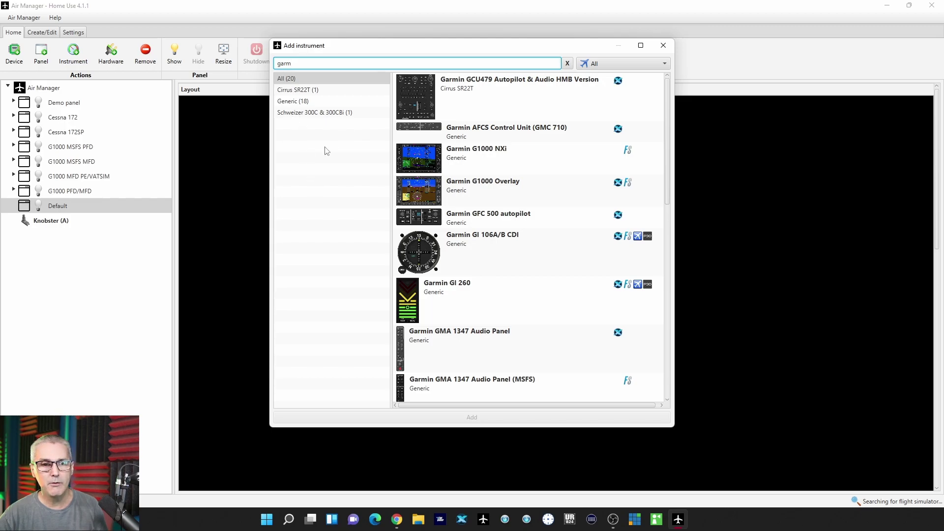
left_click(304, 91)
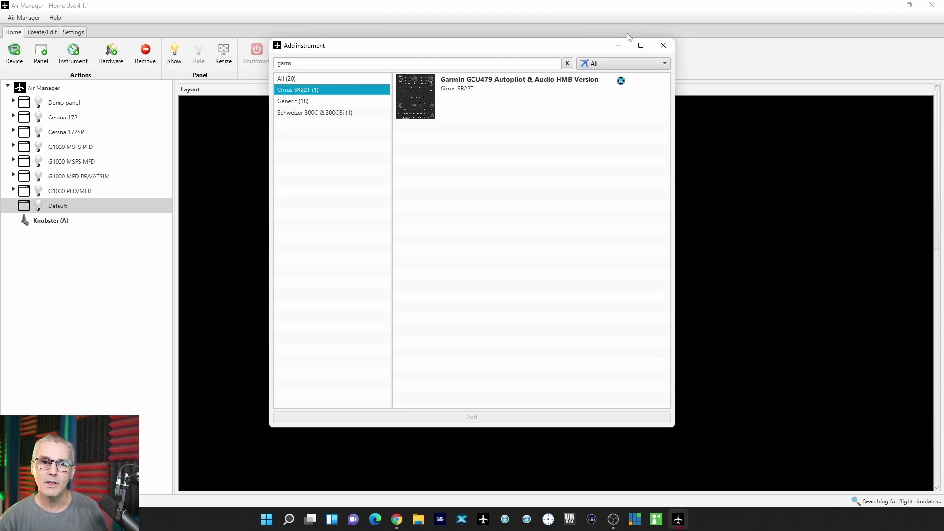
Step: Reopen the instrument catalogue, search 'garm' again and show All (20) matches
left_click(664, 47)
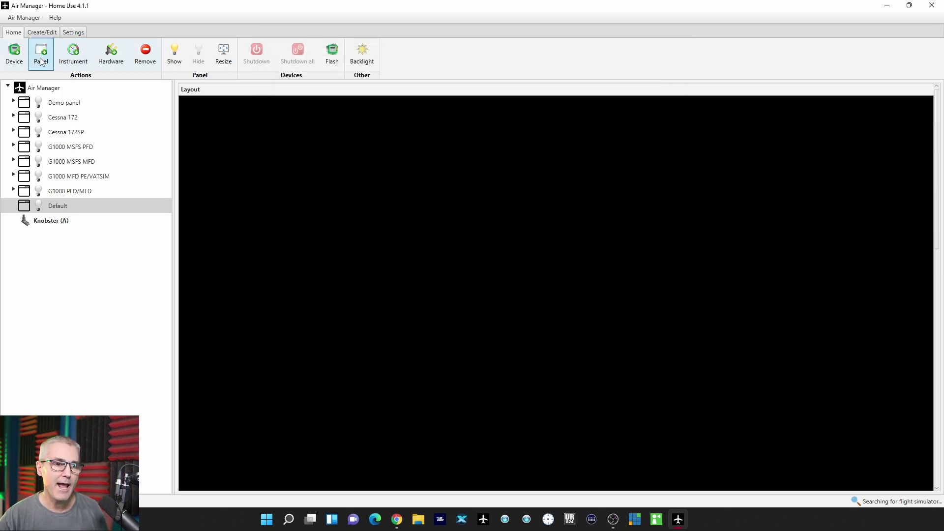
left_click(72, 54)
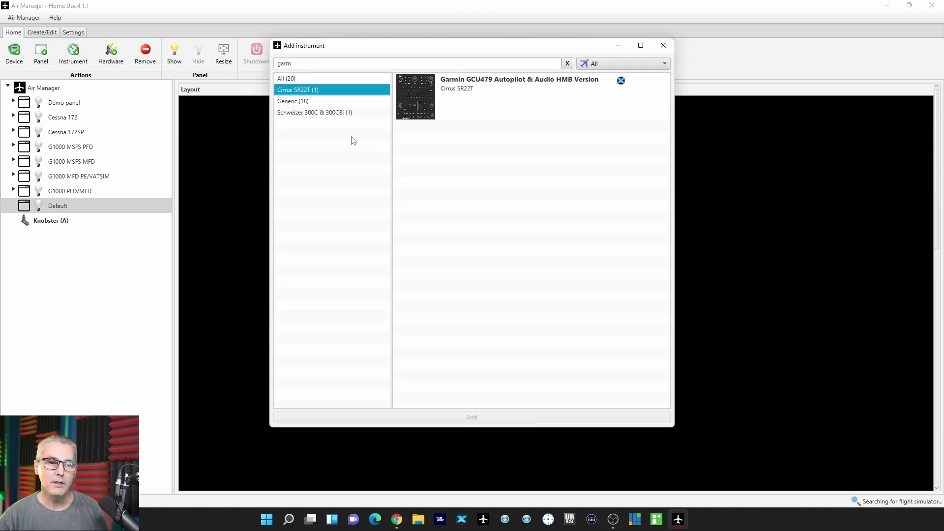
left_click(368, 63)
double_click(361, 59)
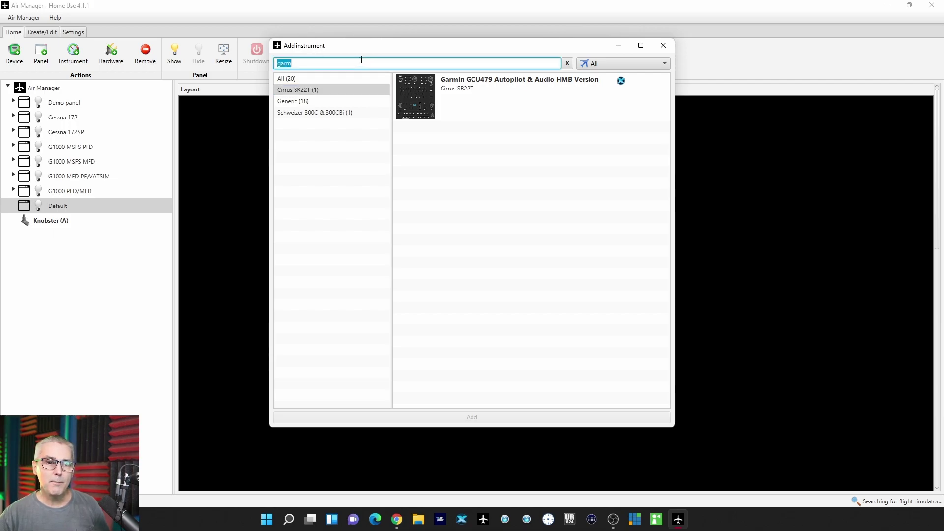
type("garm")
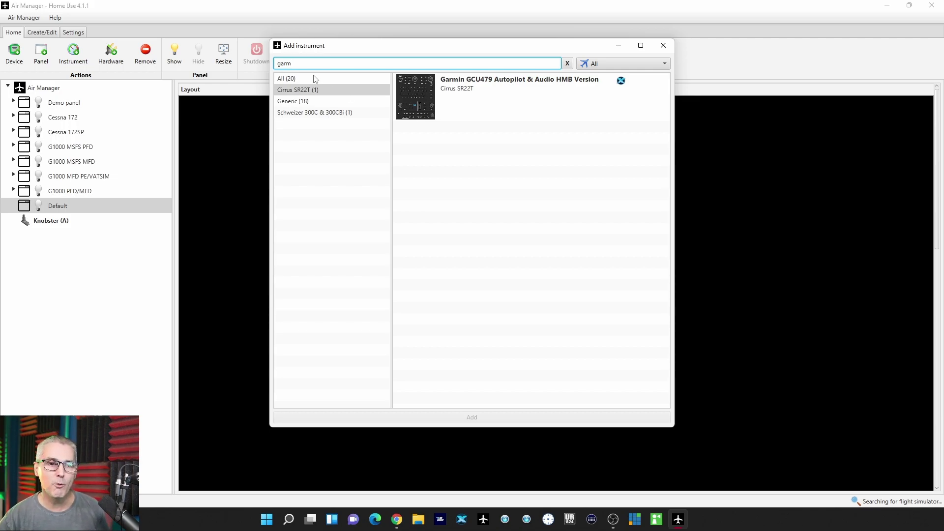
left_click(296, 80)
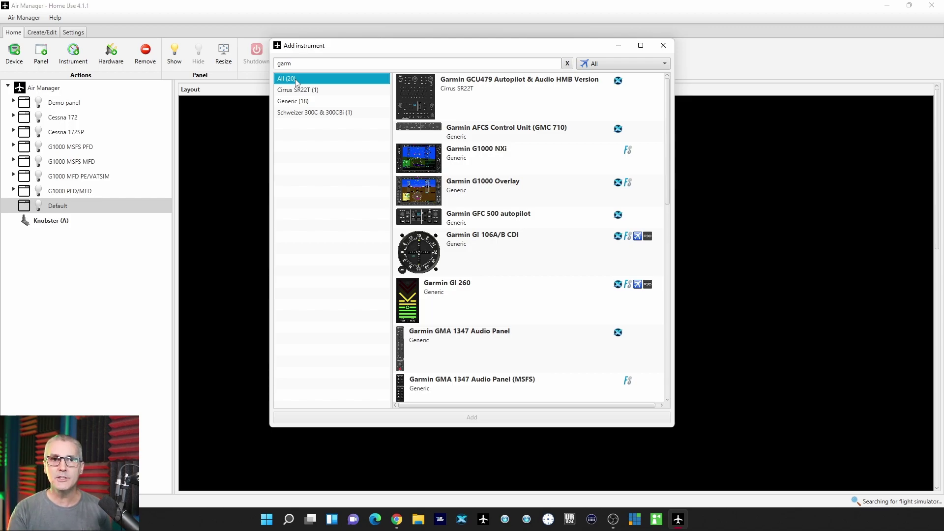
left_click(647, 63)
left_click(612, 102)
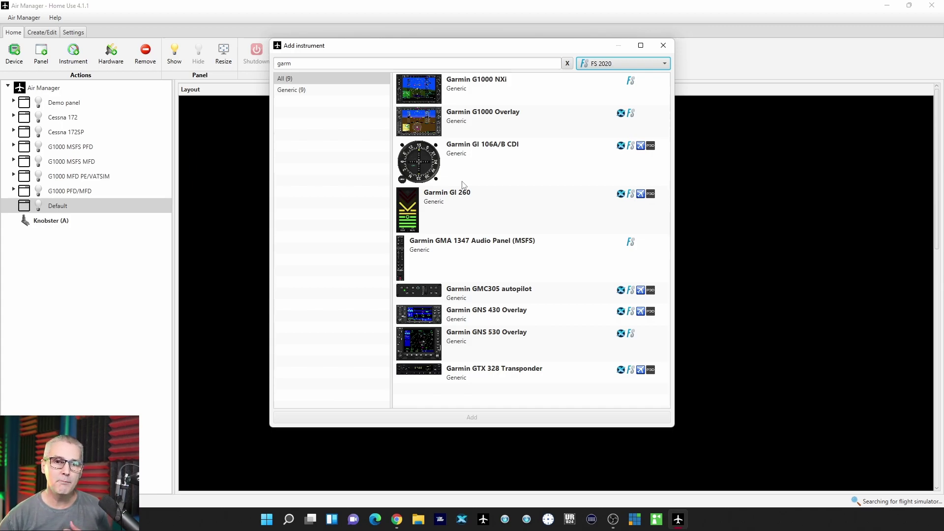
left_click(620, 64)
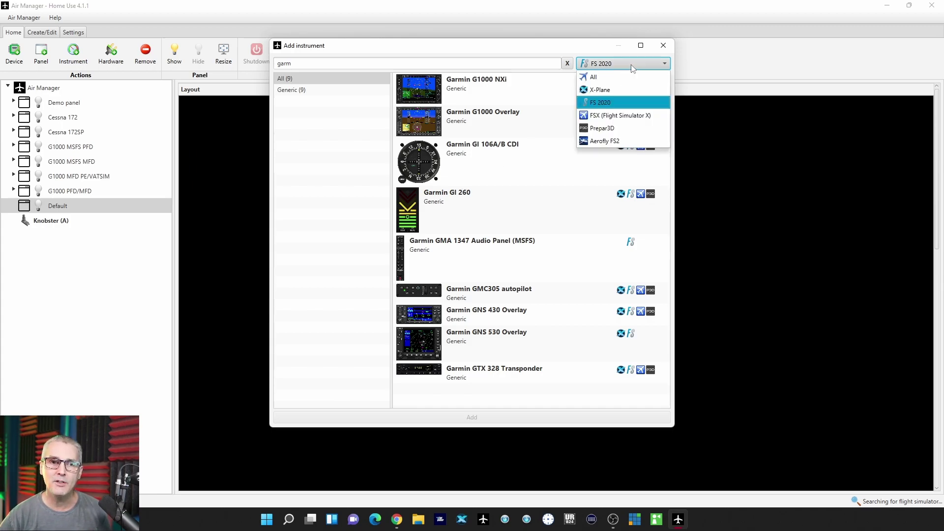
left_click(605, 78)
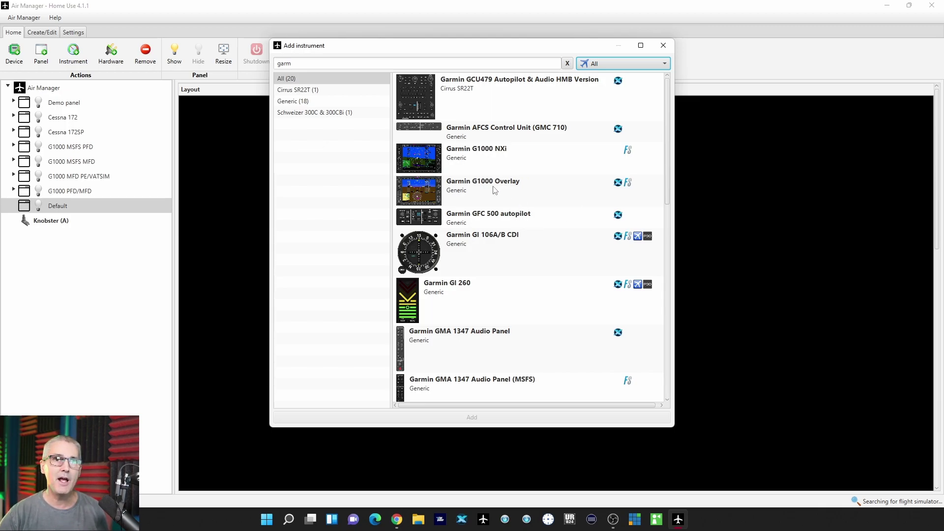
Step: Add the Garmin G1000 NXi instrument to the Default panel
double_click(435, 159)
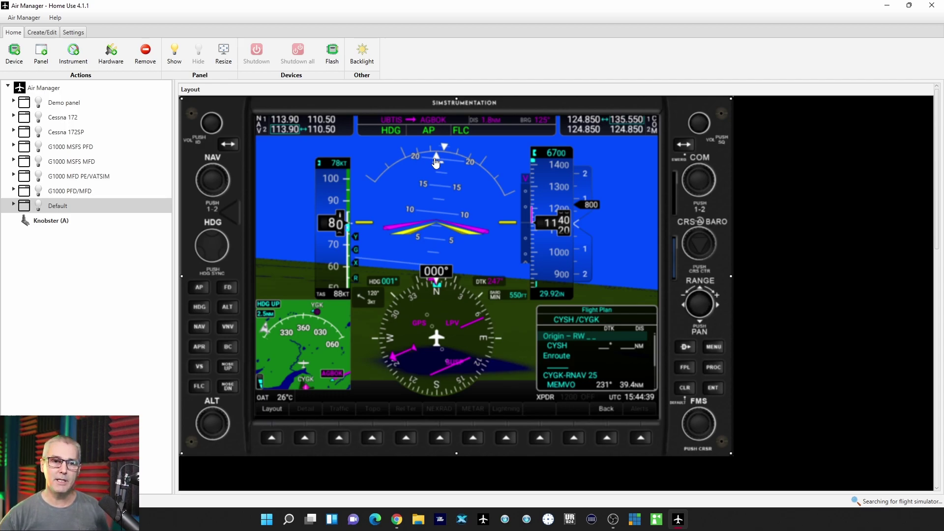
scroll(525, 276, "down", 3)
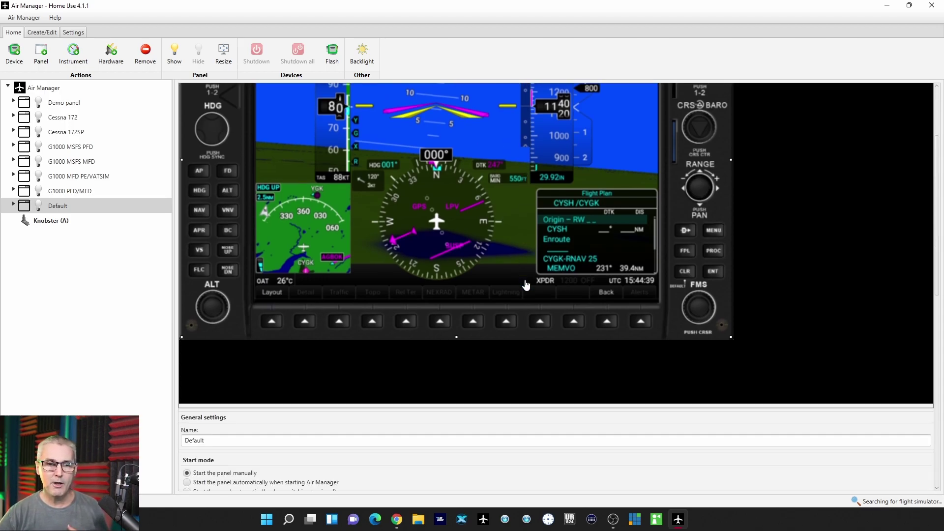
scroll(525, 285, "down", 5)
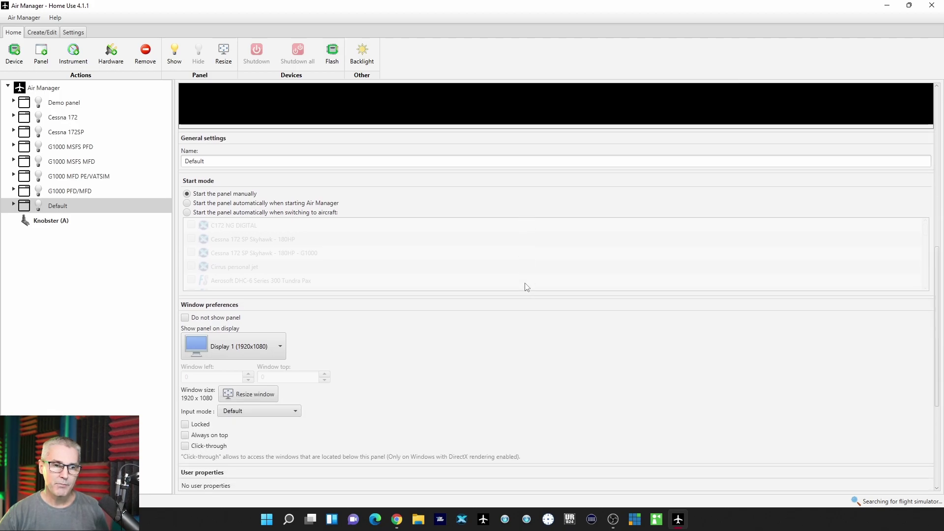
scroll(526, 287, "down", 1)
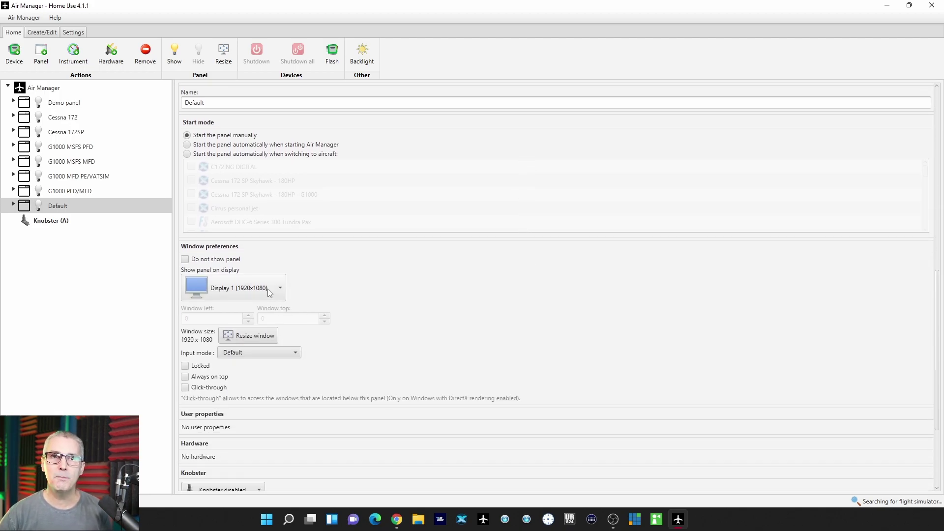
scroll(359, 301, "down", 2)
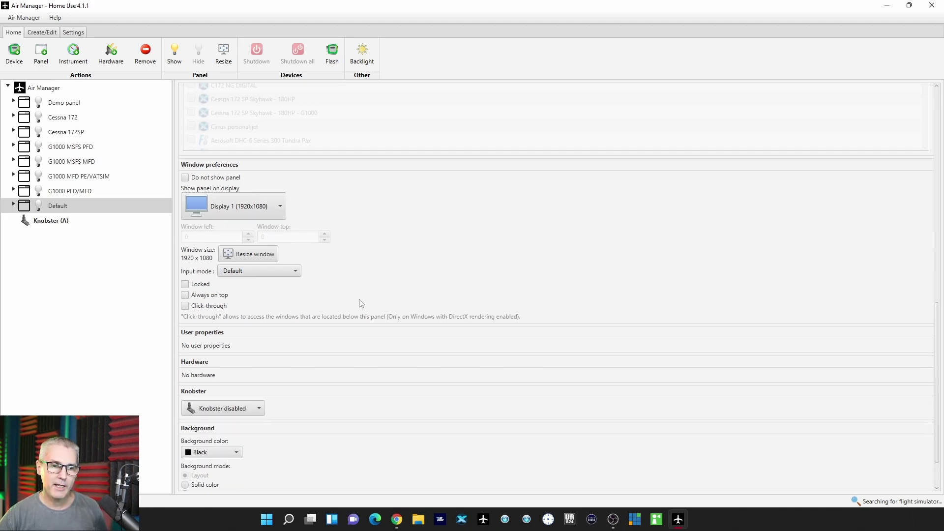
scroll(358, 301, "down", 1)
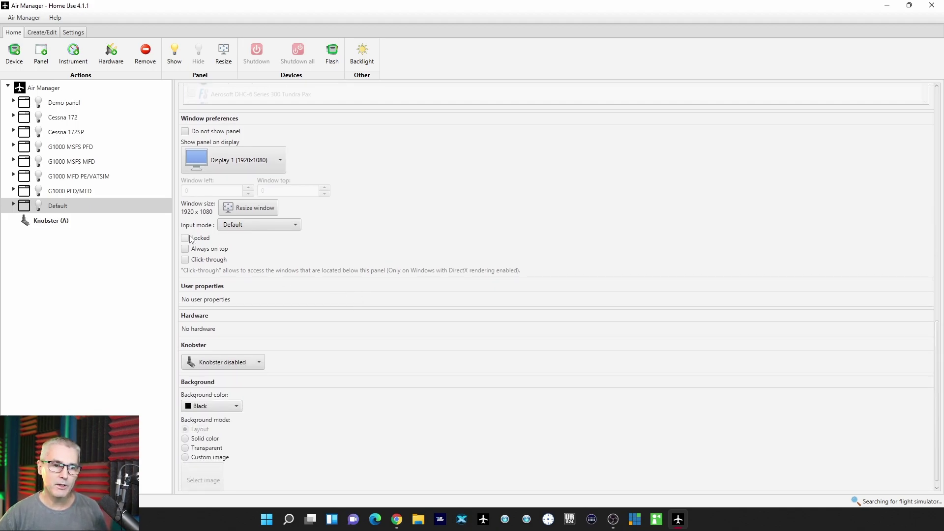
scroll(284, 296, "down", 1)
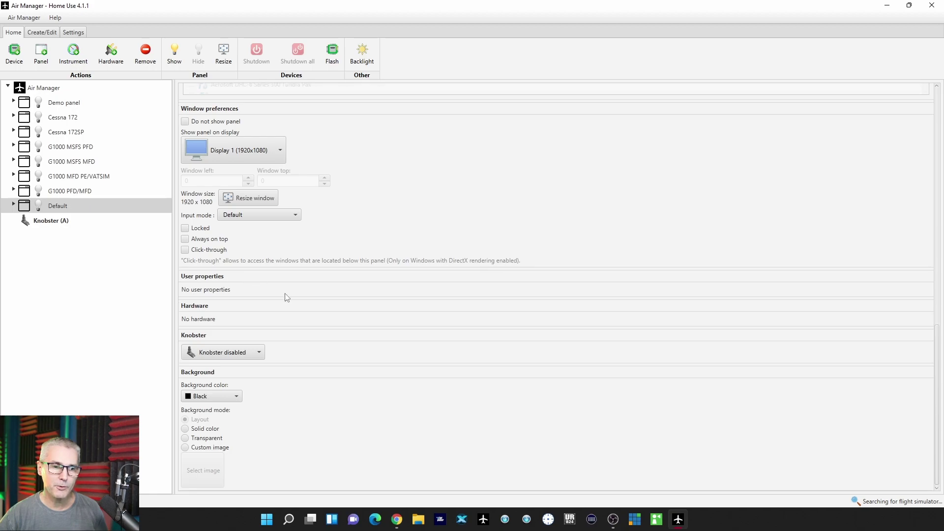
Step: Assign Knobster (A) to the panel and set its background mode to Transparent
left_click(245, 355)
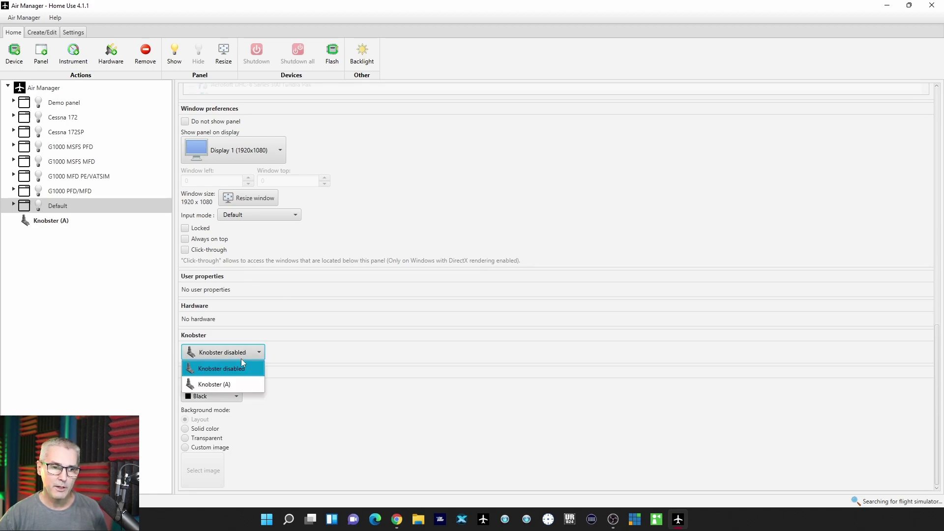
left_click(222, 386)
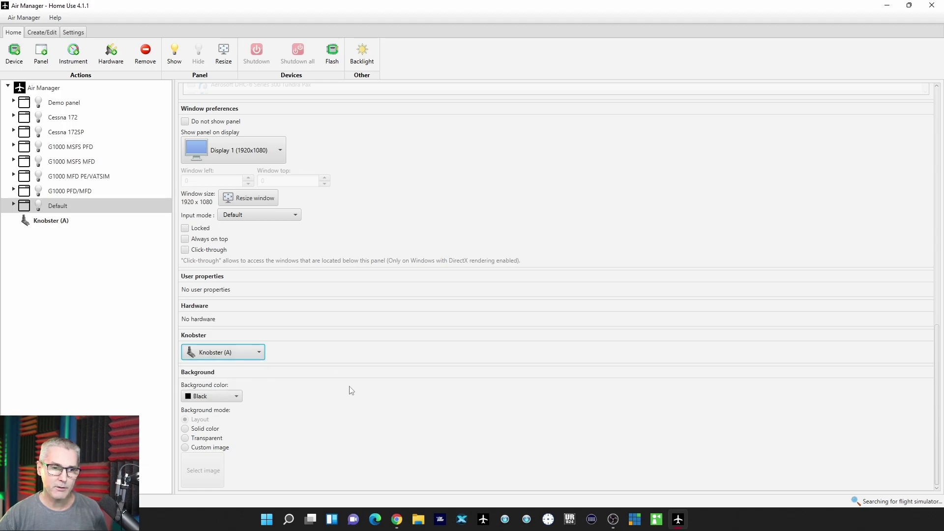
left_click(186, 439)
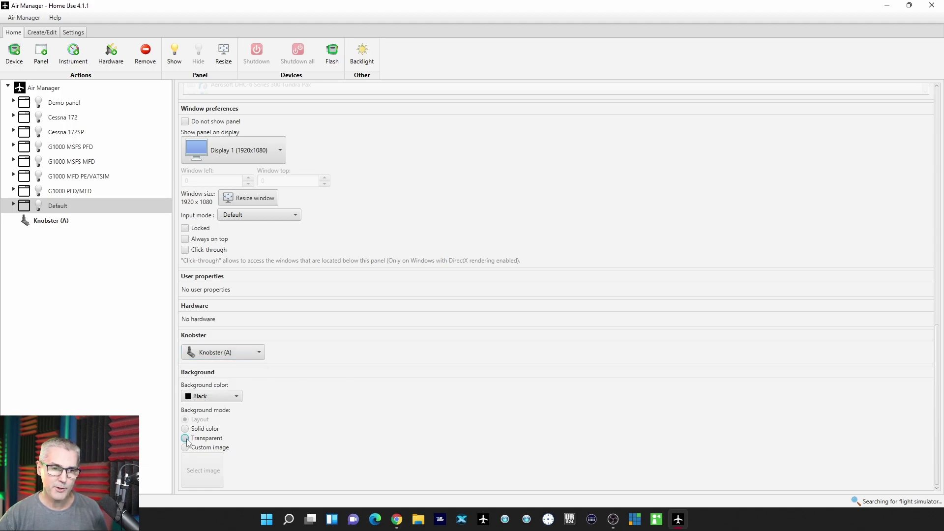
scroll(362, 320, "up", 8)
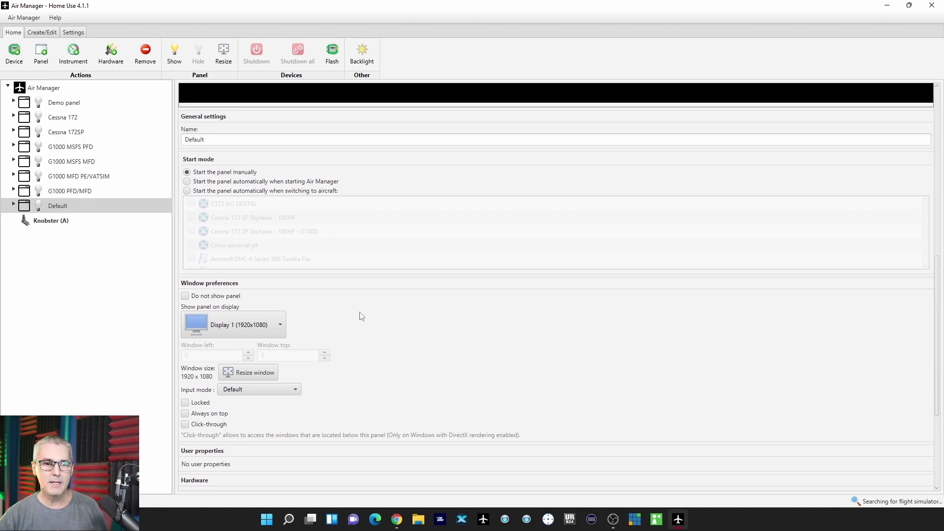
scroll(358, 308, "up", 5)
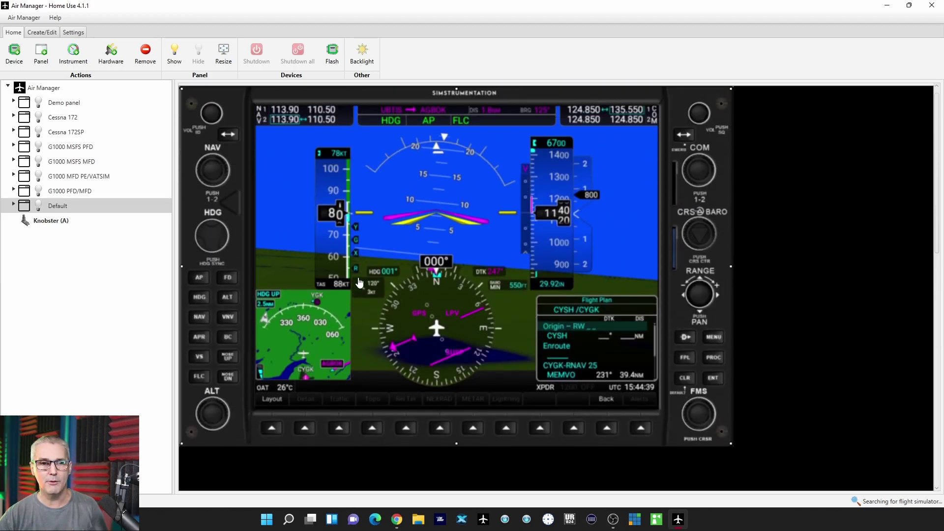
scroll(458, 308, "down", 5)
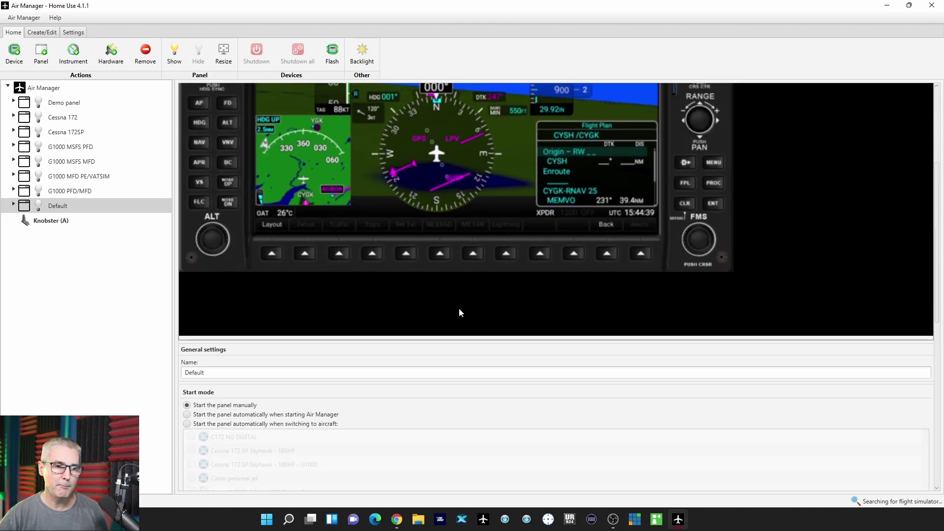
scroll(450, 309, "down", 3)
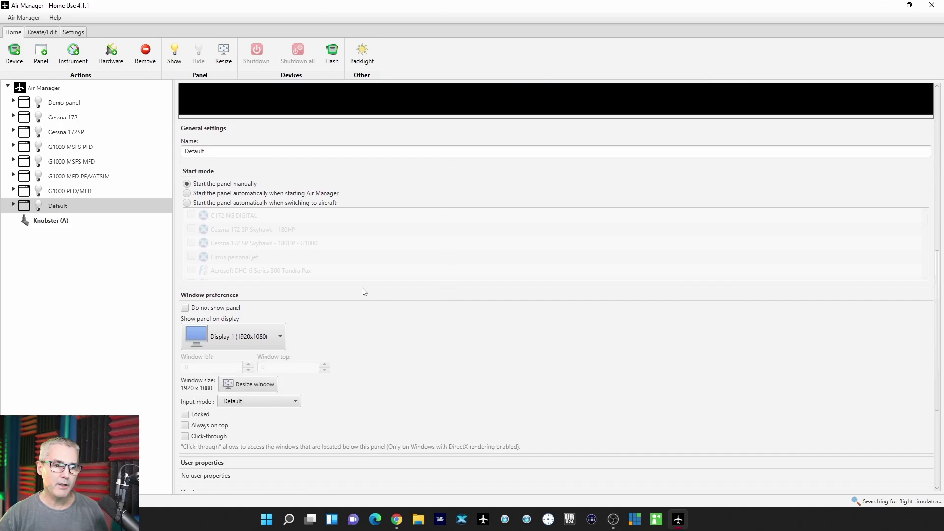
Step: Set the Generic - Garmin G1000 NXi instrument's bezel logo to Garmin
left_click(13, 205)
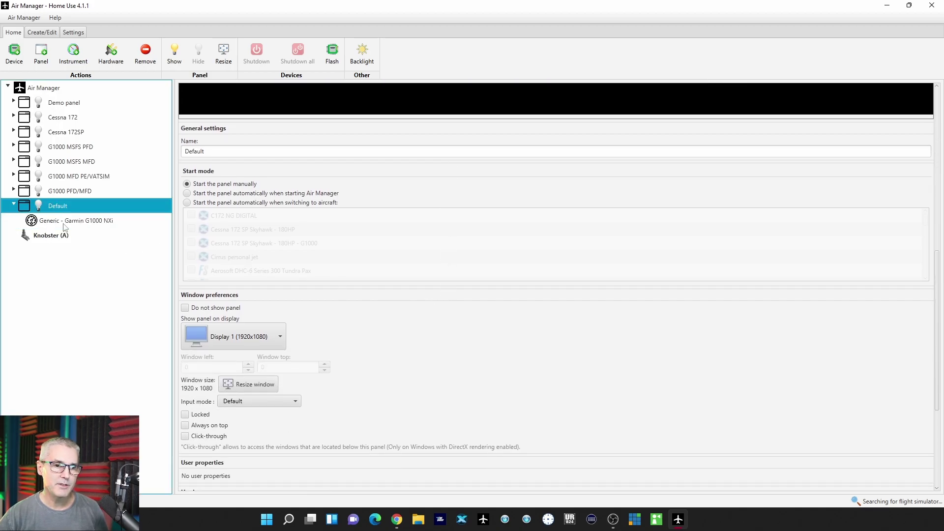
left_click(85, 224)
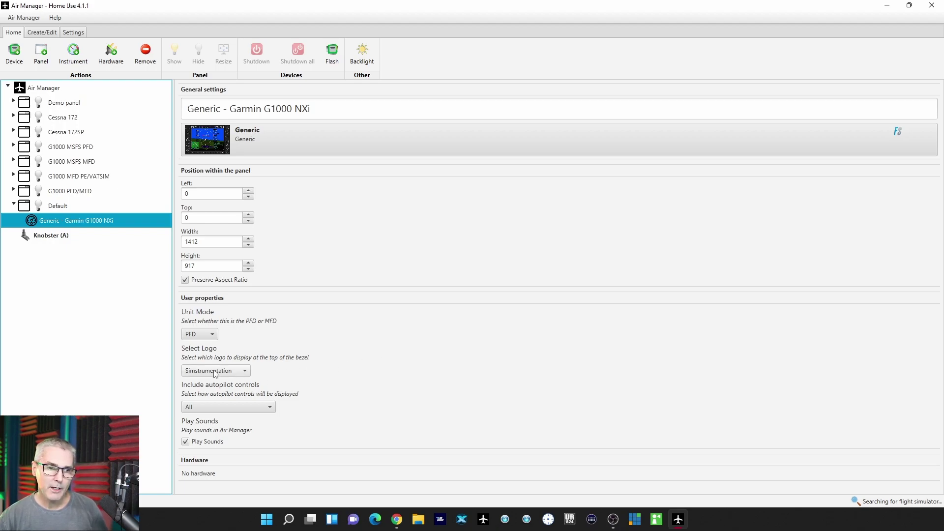
left_click(239, 372)
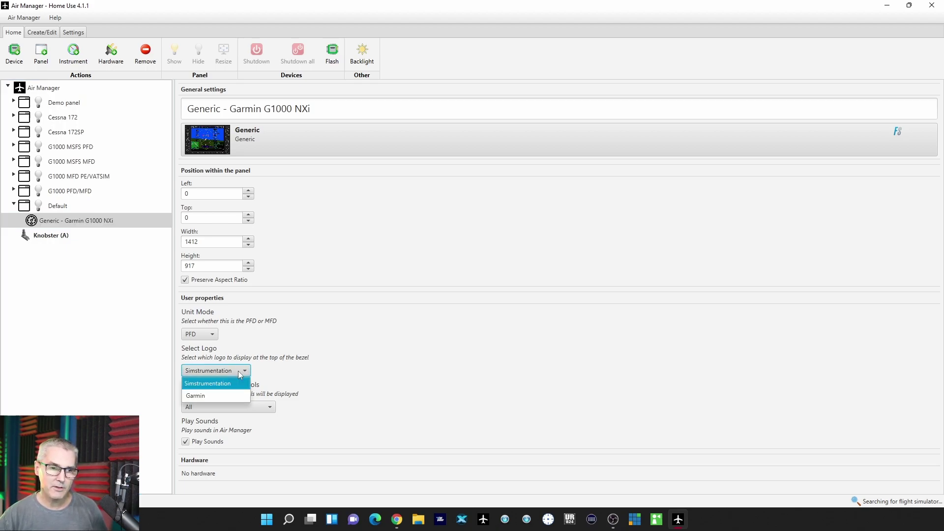
left_click(205, 396)
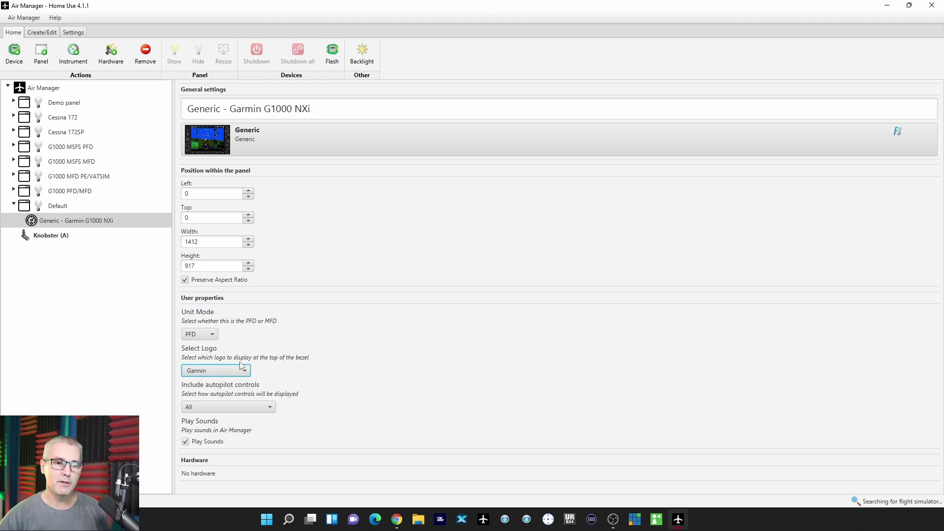
Step: Keep the instrument's Unit Mode at PFD after briefly trying MFD
left_click(207, 334)
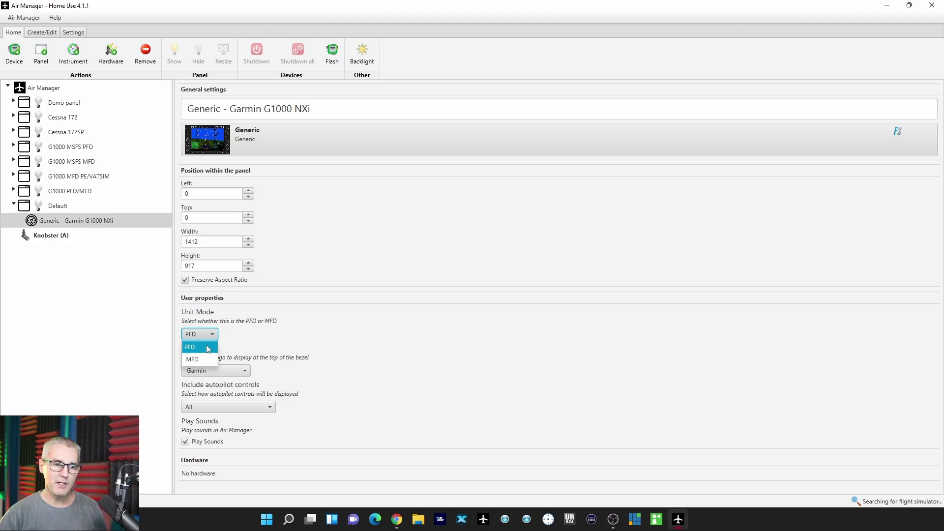
left_click(206, 358)
left_click(202, 335)
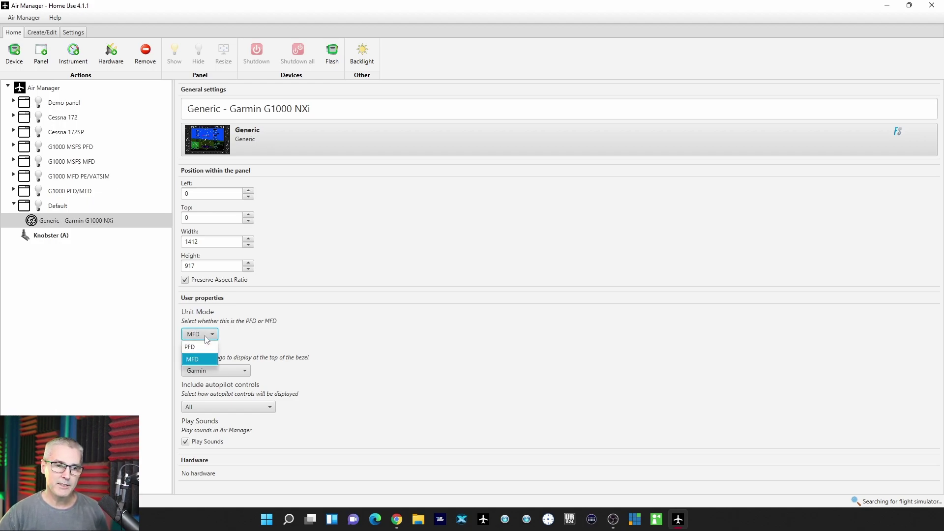
left_click(195, 347)
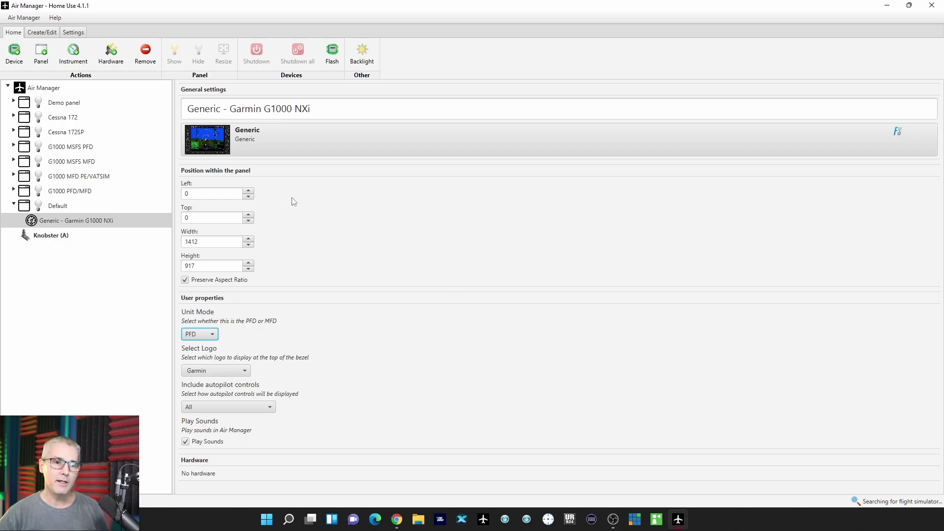
Step: Select the Default panel and view its layout preview showing the G1000 PFD
left_click(57, 206)
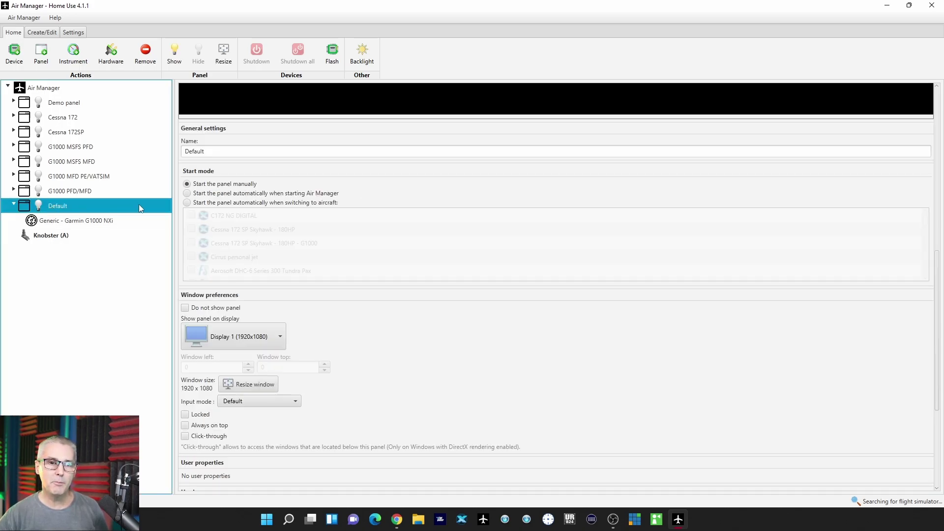
scroll(392, 187, "up", 10)
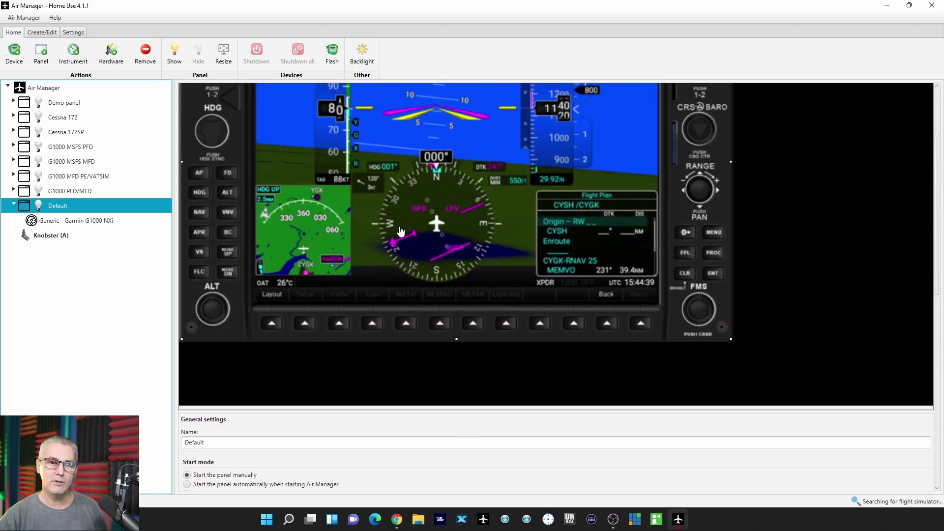